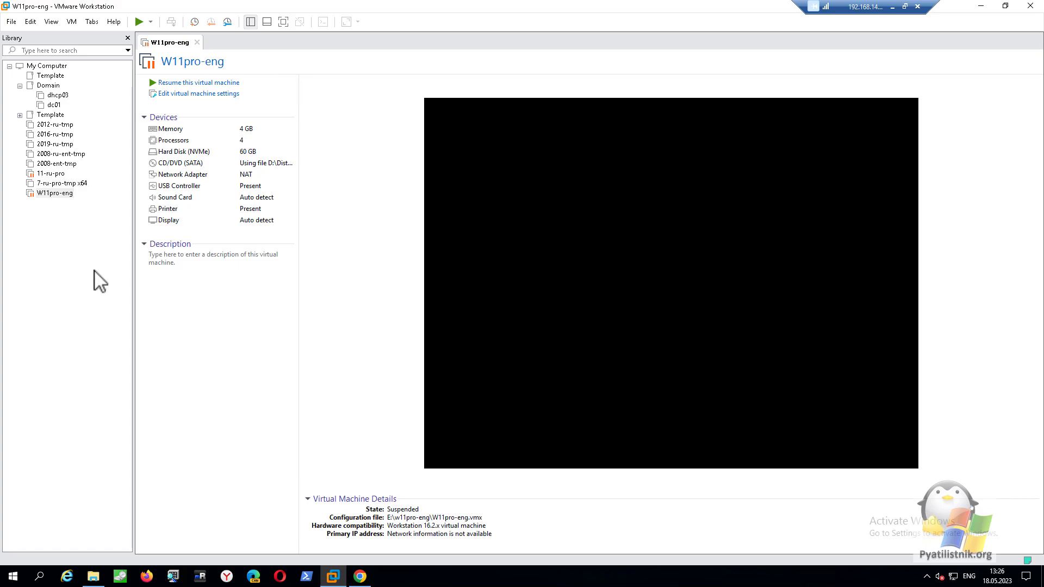
Select the W11pro-eng virtual machine in the Library tree.
{"action": "left_click", "coordinate": [69, 194]}
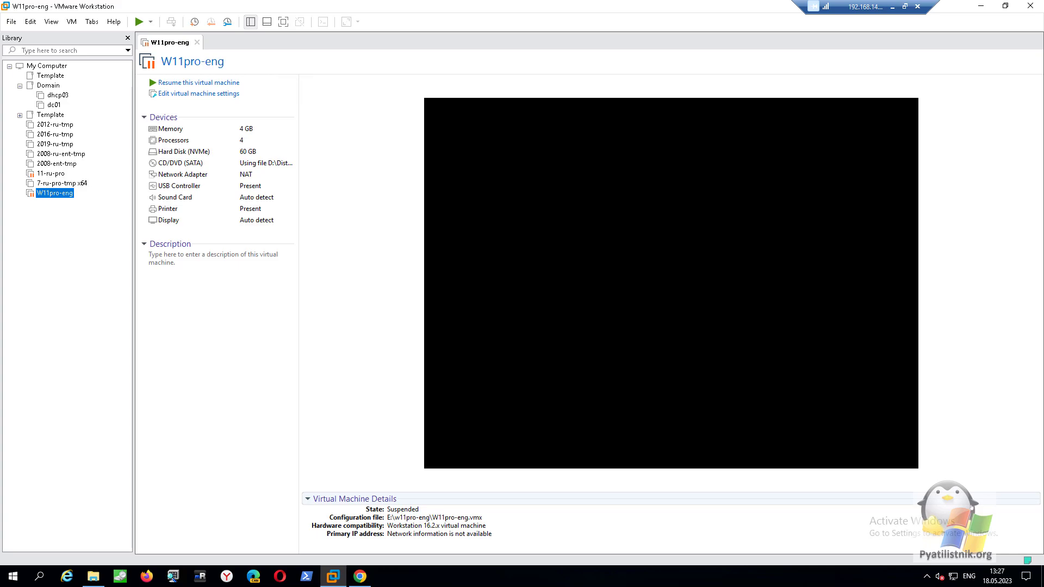
Resume the suspended W11pro-eng machine from its Power menu.
{"action": "right_click", "coordinate": [72, 204]}
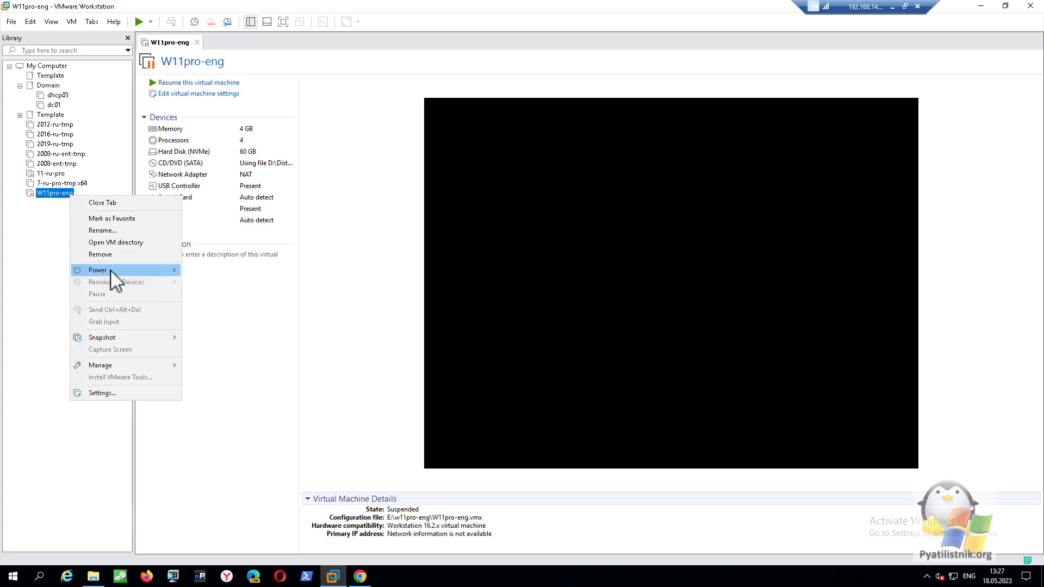
{"action": "mouse_move", "coordinate": [98, 271]}
{"action": "left_click", "coordinate": [193, 270]}
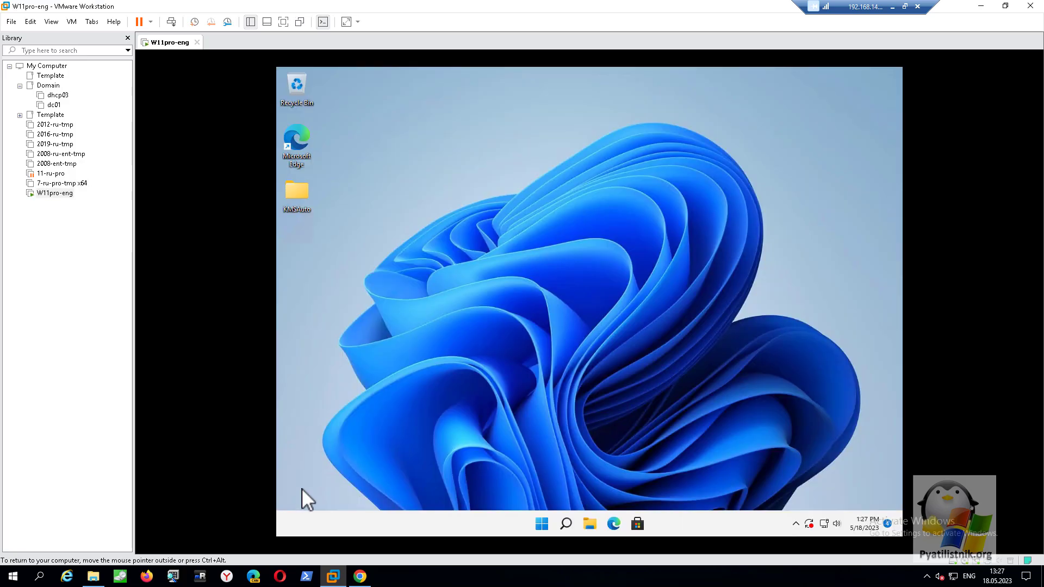
Shut down the guest Windows from its Start menu so the VM reads Powered off.
{"action": "right_click", "coordinate": [542, 524]}
{"action": "right_click", "coordinate": [545, 522]}
{"action": "left_click", "coordinate": [543, 524]}
{"action": "left_click", "coordinate": [725, 487]}
{"action": "left_click", "coordinate": [712, 433]}
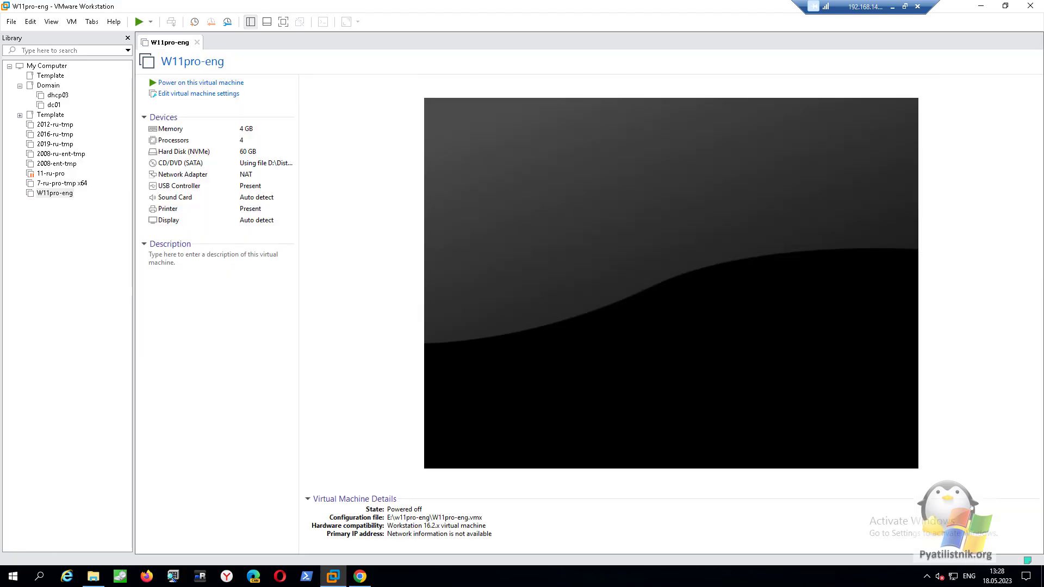
Browse in File Explorer to the w11pro-eng folder on Disk-10 (E:).
{"action": "left_click", "coordinate": [57, 194]}
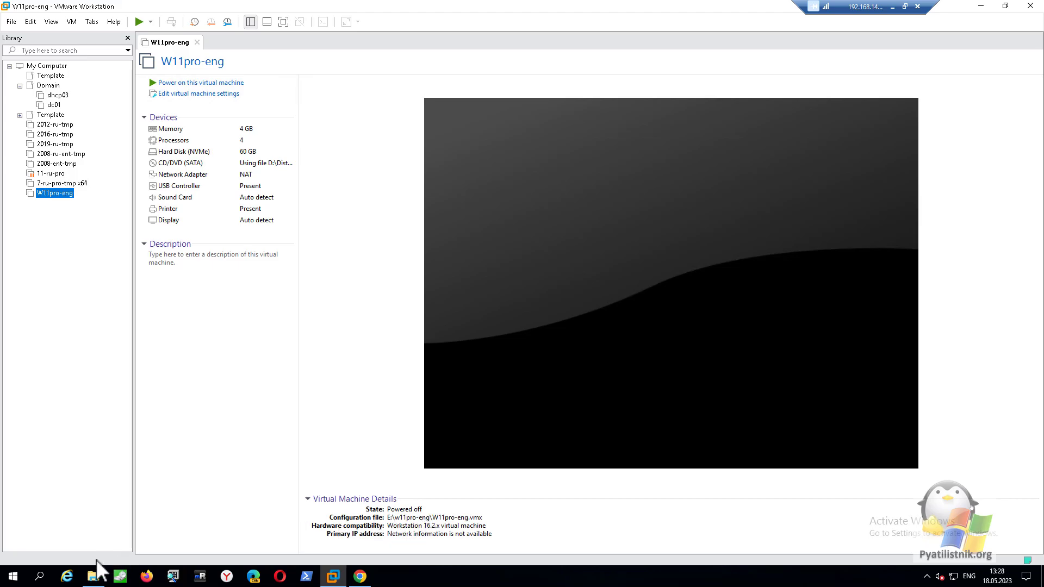
{"action": "left_click", "coordinate": [93, 576]}
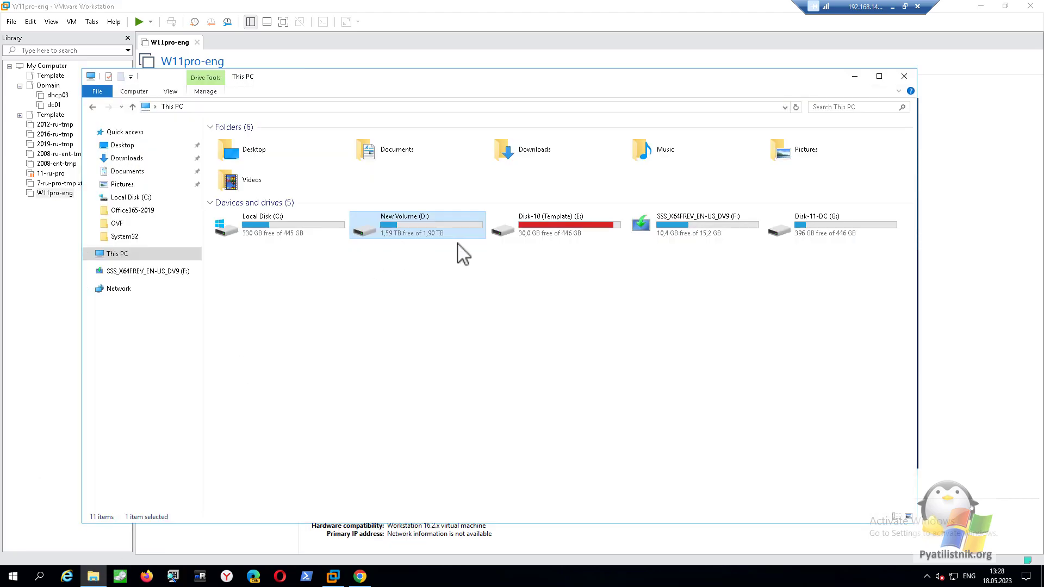
{"action": "double_click", "coordinate": [546, 231]}
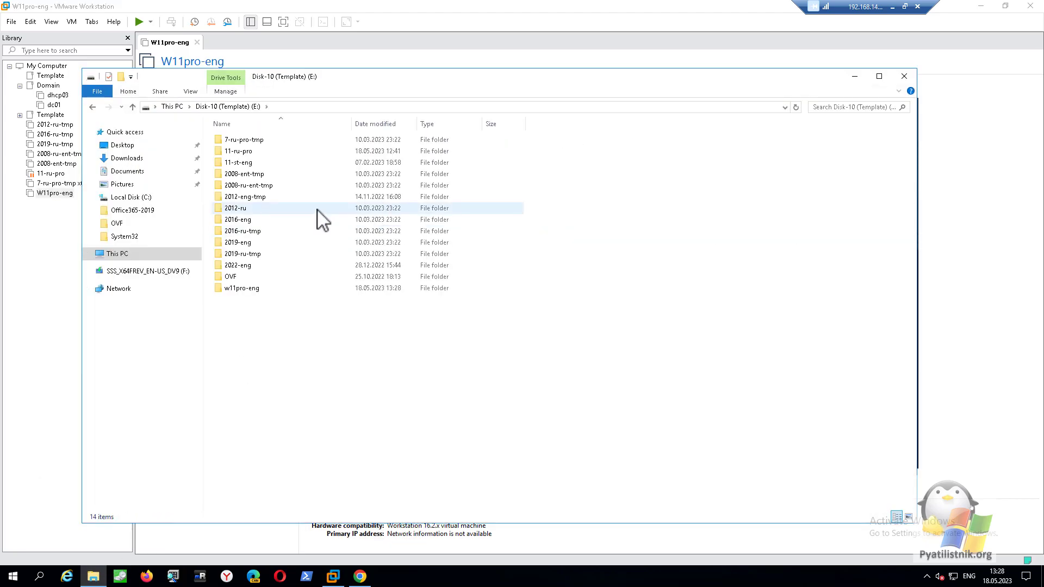
{"action": "double_click", "coordinate": [244, 292]}
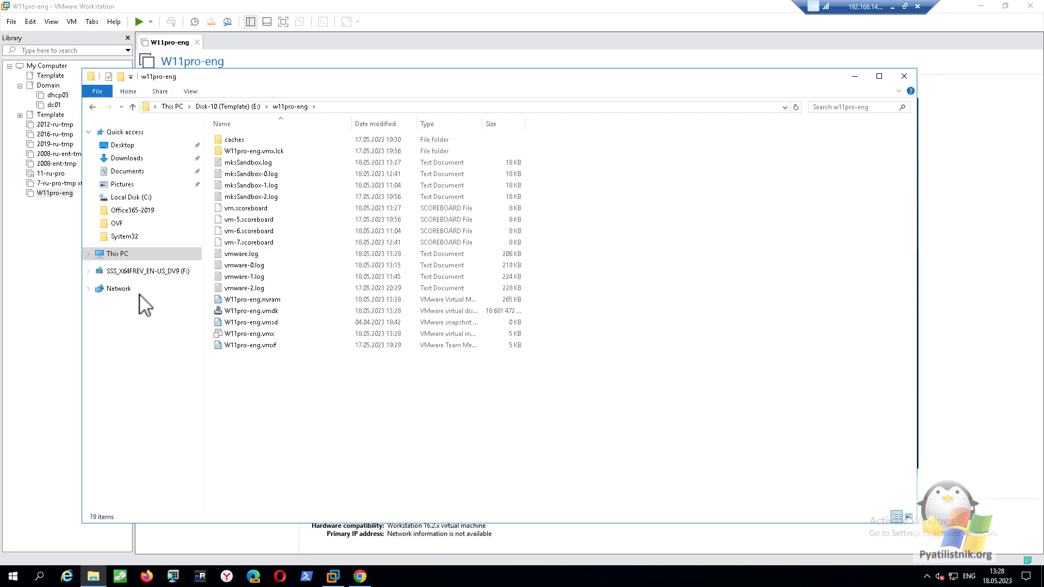
Edit W11pro-eng.vmx with Notepad++, declining the update and maximizing the window.
{"action": "right_click", "coordinate": [273, 345]}
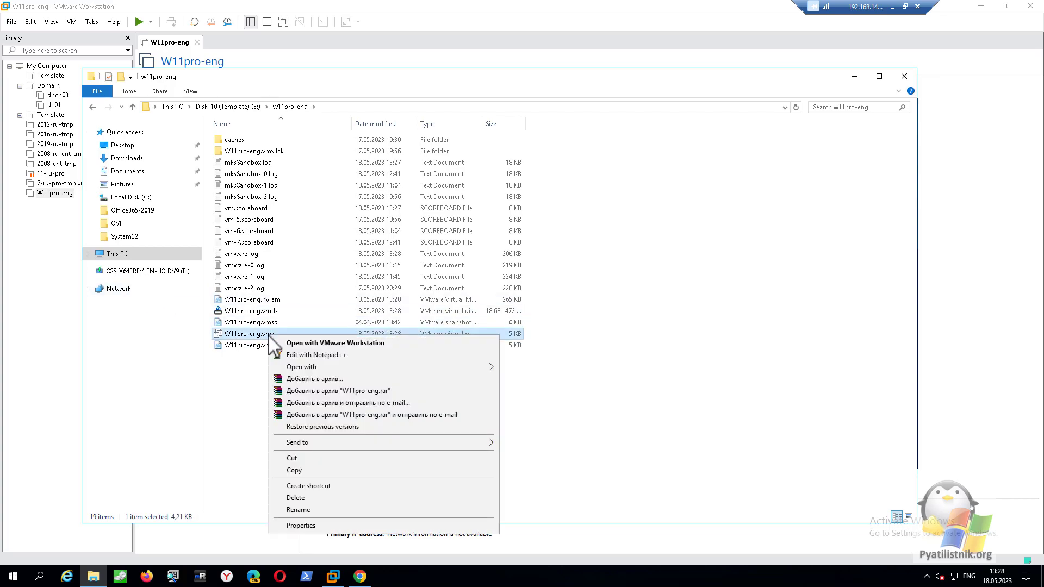
{"action": "left_click", "coordinate": [314, 359]}
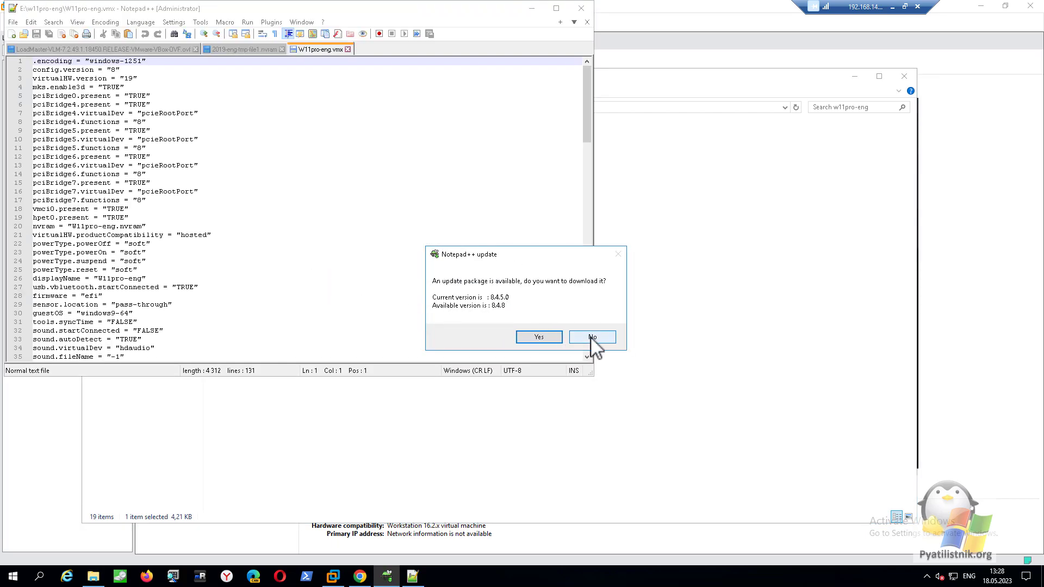
{"action": "left_click", "coordinate": [590, 339]}
{"action": "left_click", "coordinate": [555, 8]}
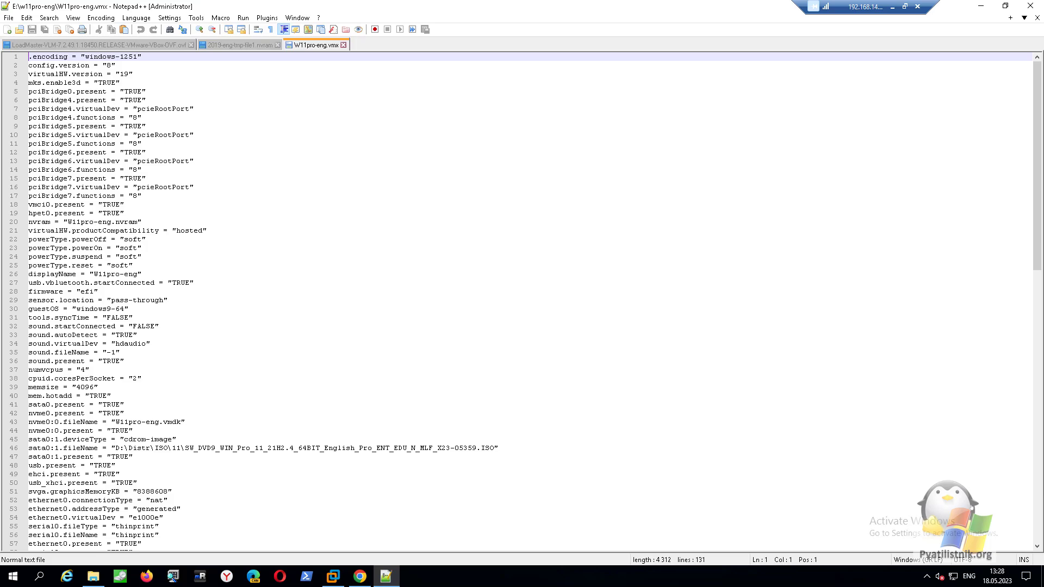
{"action": "left_click", "coordinate": [221, 299]}
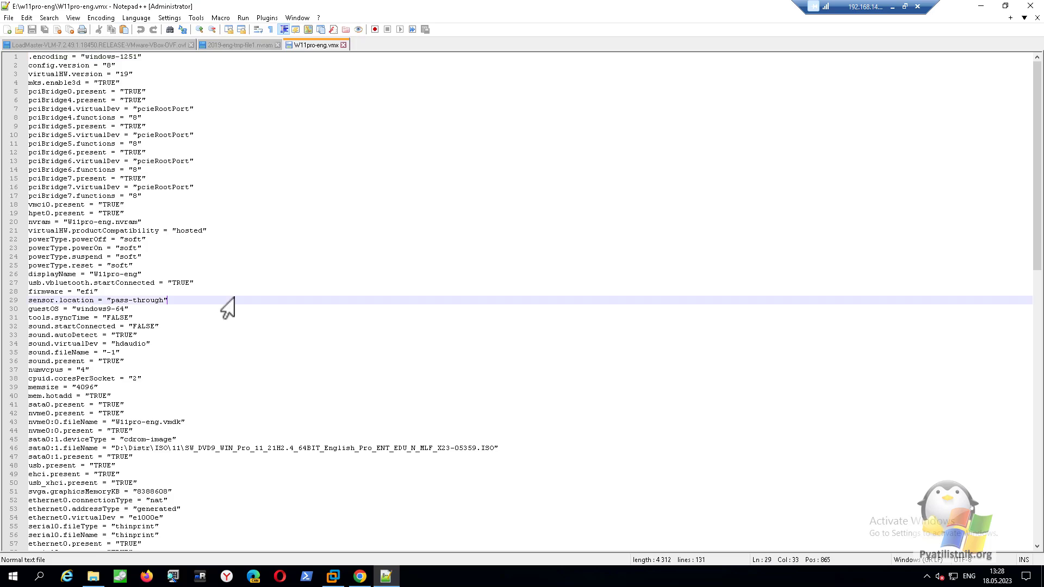
{"action": "key", "text": "ctrl+f"}
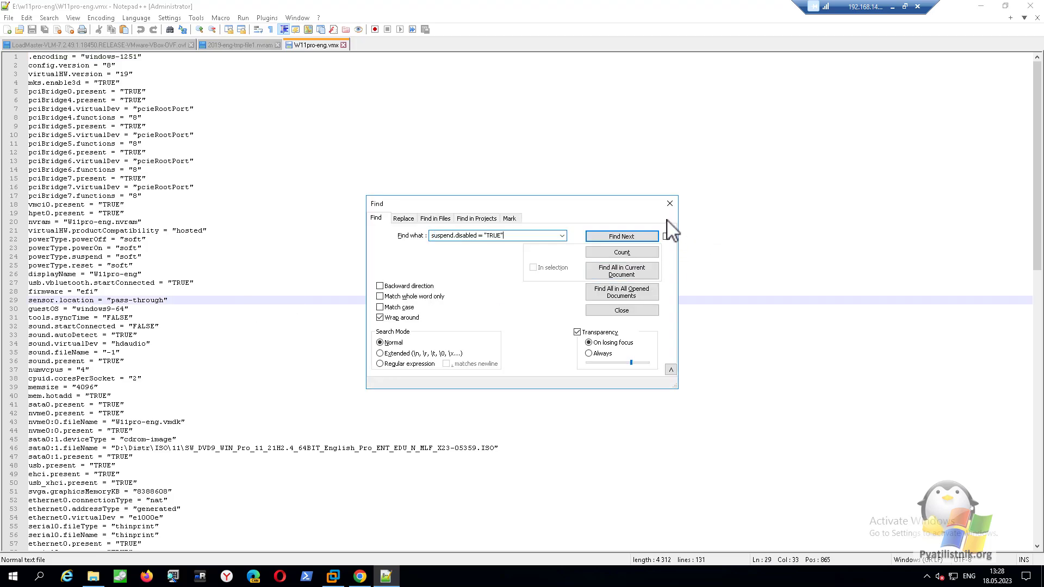
{"action": "key", "text": "Return"}
{"action": "left_click", "coordinate": [522, 236]}
{"action": "key", "text": "BackSpace"}
{"action": "key", "text": "BackSpace"}
{"action": "key", "text": "BackSpace"}
{"action": "key", "text": "BackSpace"}
{"action": "key", "text": "BackSpace"}
{"action": "key", "text": "BackSpace"}
{"action": "key", "text": "Return"}
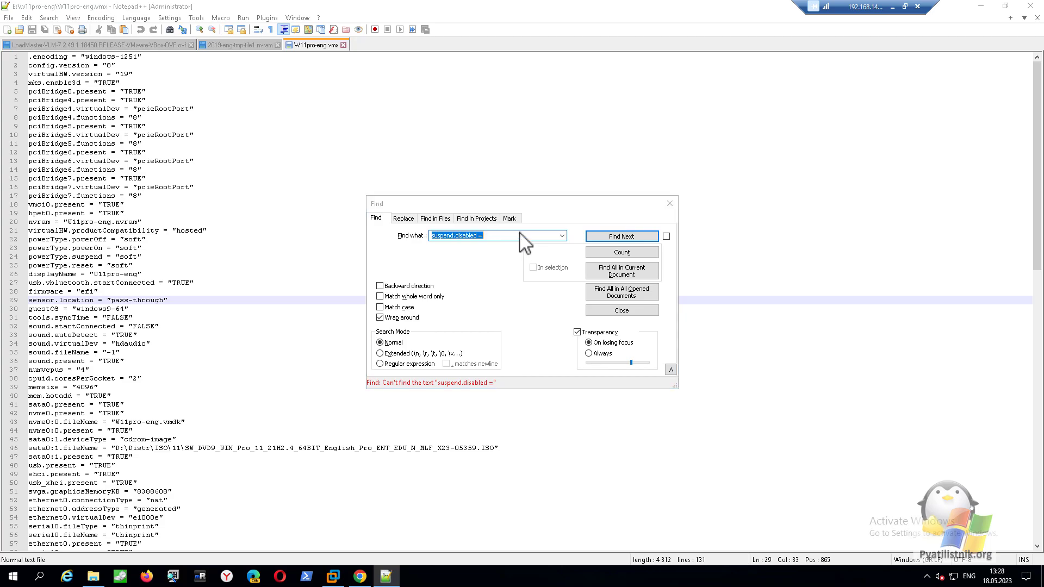
{"action": "left_click", "coordinate": [670, 203]}
{"action": "scroll", "coordinate": [261, 355], "scroll_direction": "down", "scroll_amount": 6}
{"action": "scroll", "coordinate": [261, 355], "scroll_direction": "down", "scroll_amount": 4}
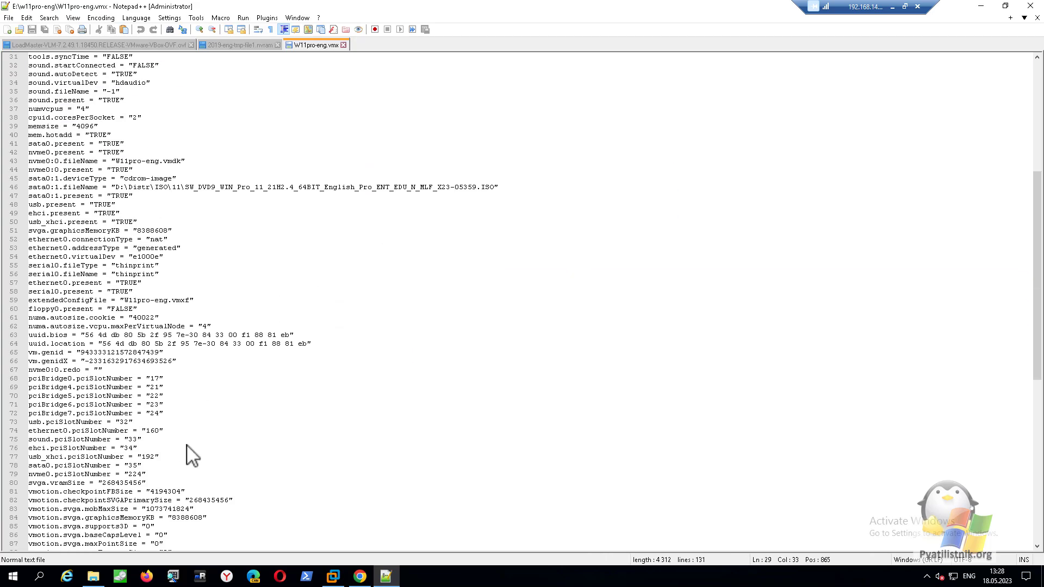
{"action": "scroll", "coordinate": [191, 455], "scroll_direction": "down", "scroll_amount": 7}
{"action": "scroll", "coordinate": [182, 466], "scroll_direction": "down", "scroll_amount": 4}
{"action": "scroll", "coordinate": [168, 531], "scroll_direction": "down", "scroll_amount": 4}
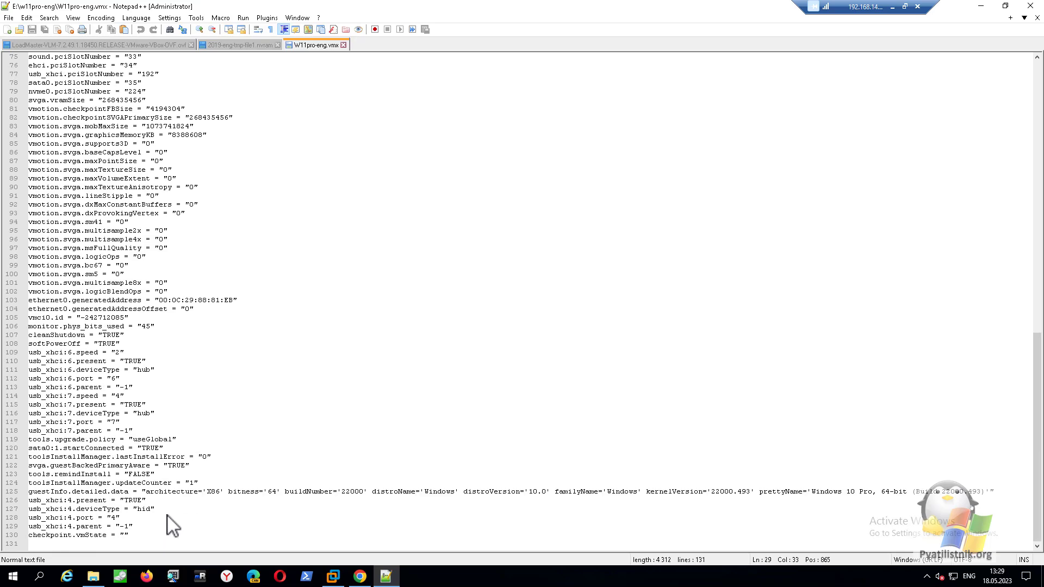
Append suspend.disabled = "TRUE" as a new last line of W11pro-eng.vmx.
{"action": "left_click", "coordinate": [149, 538]}
{"action": "key", "text": "Return"}
{"action": "type", "text": "suspend.disabled = \"TRUE\""}
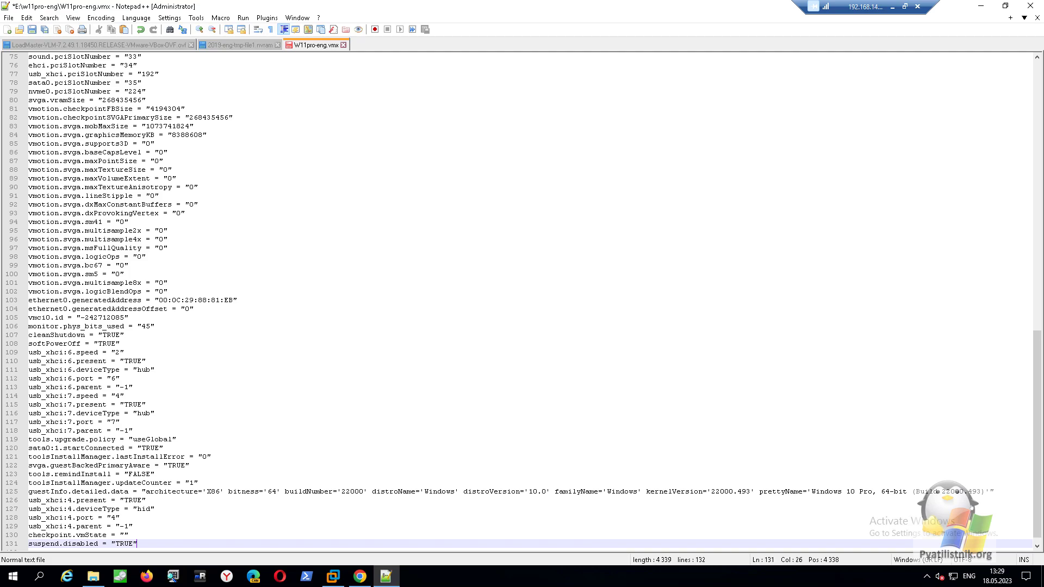